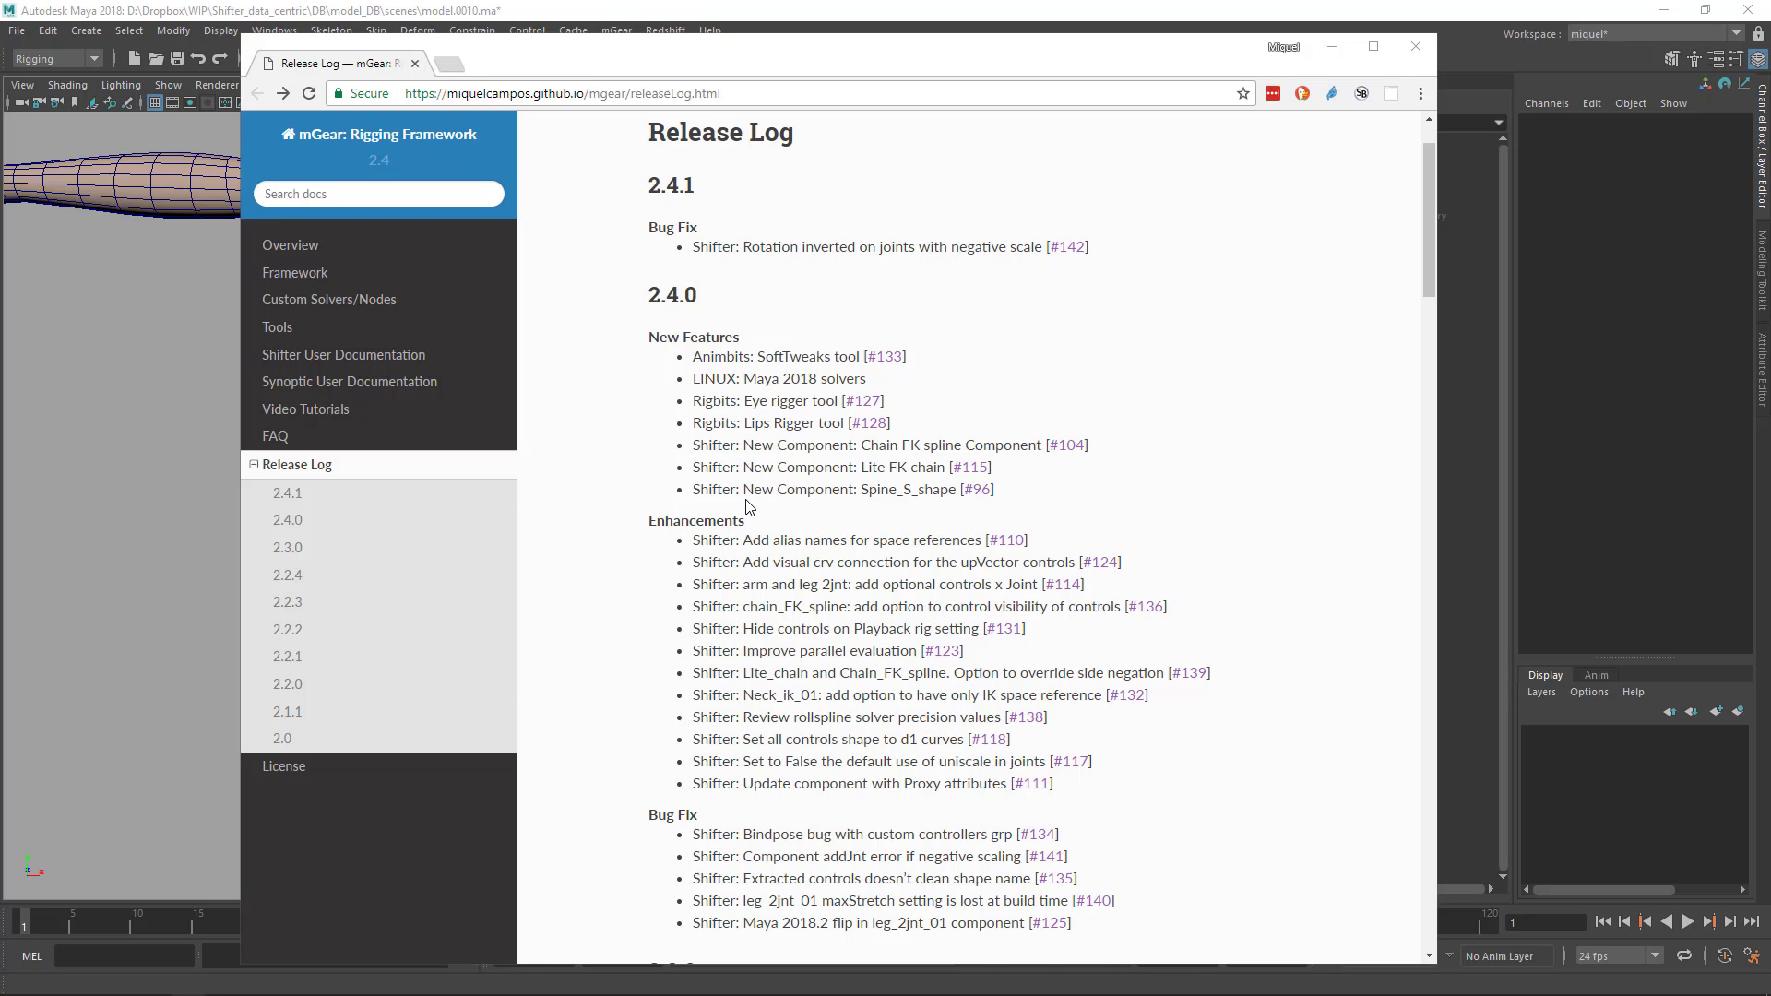
{"action": "scroll", "coordinate": [747, 499], "scroll_direction": "down", "scroll_amount": 1}
{"action": "scroll", "coordinate": [747, 507], "scroll_direction": "down", "scroll_amount": 3}
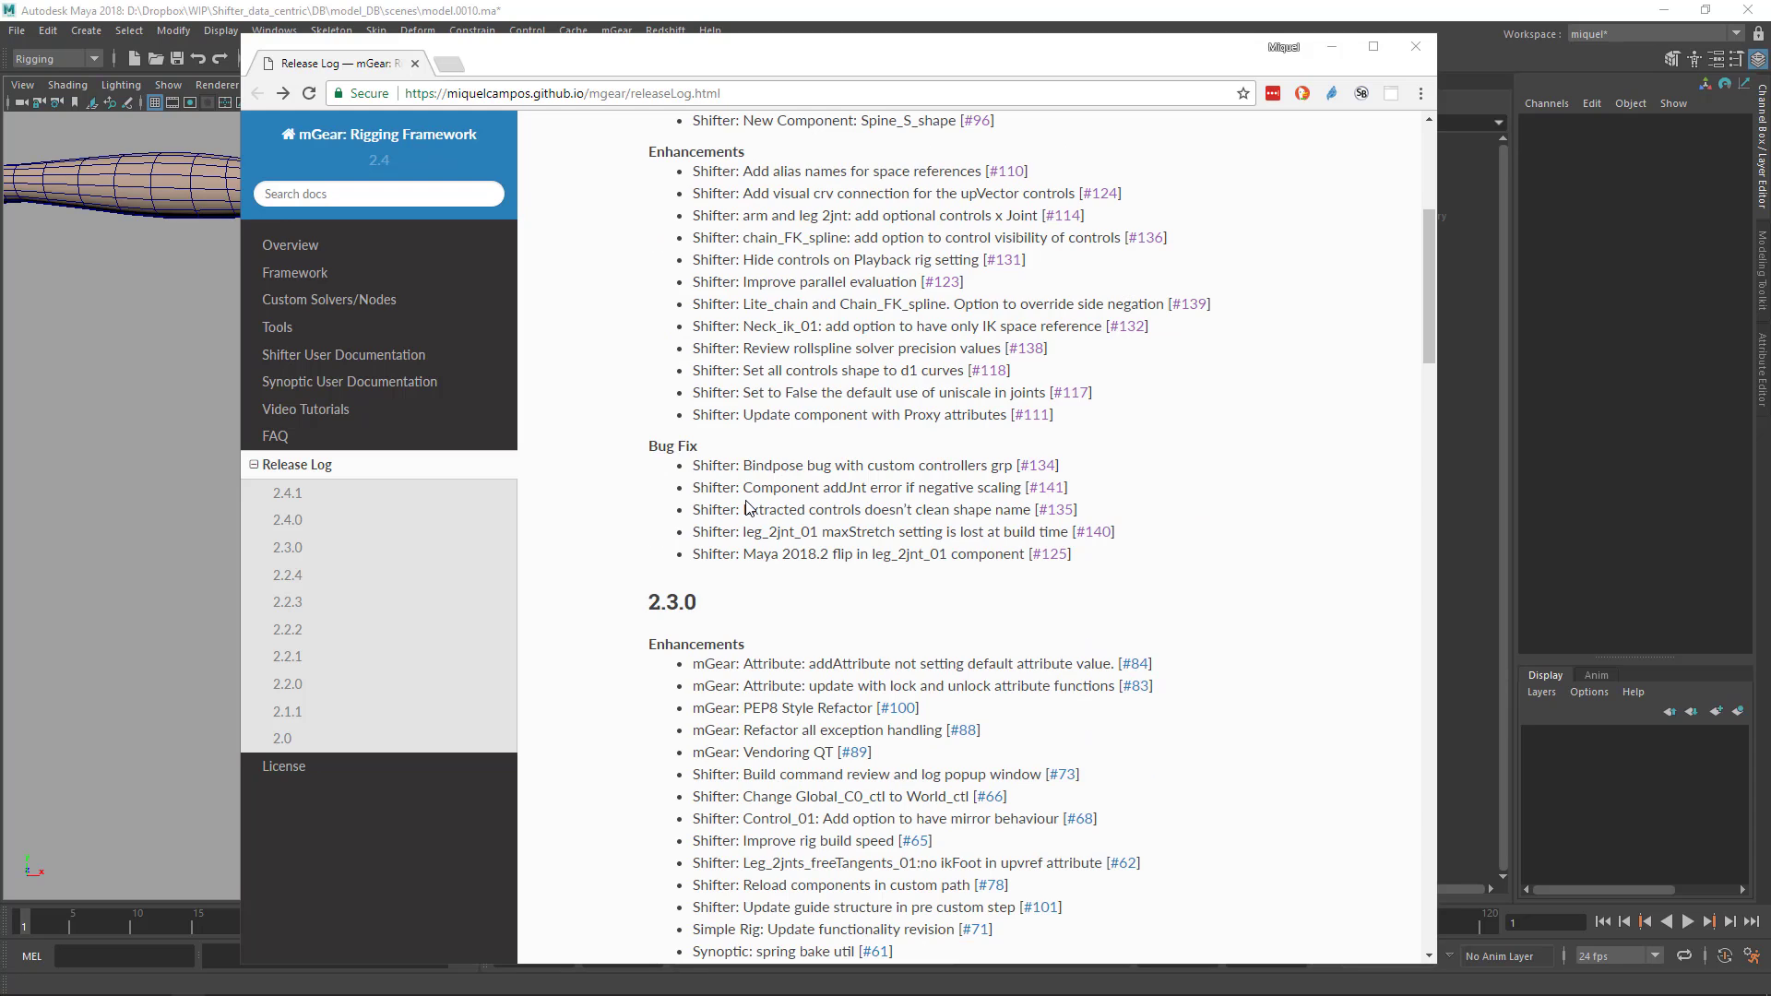
{"action": "scroll", "coordinate": [747, 509], "scroll_direction": "down", "scroll_amount": 3}
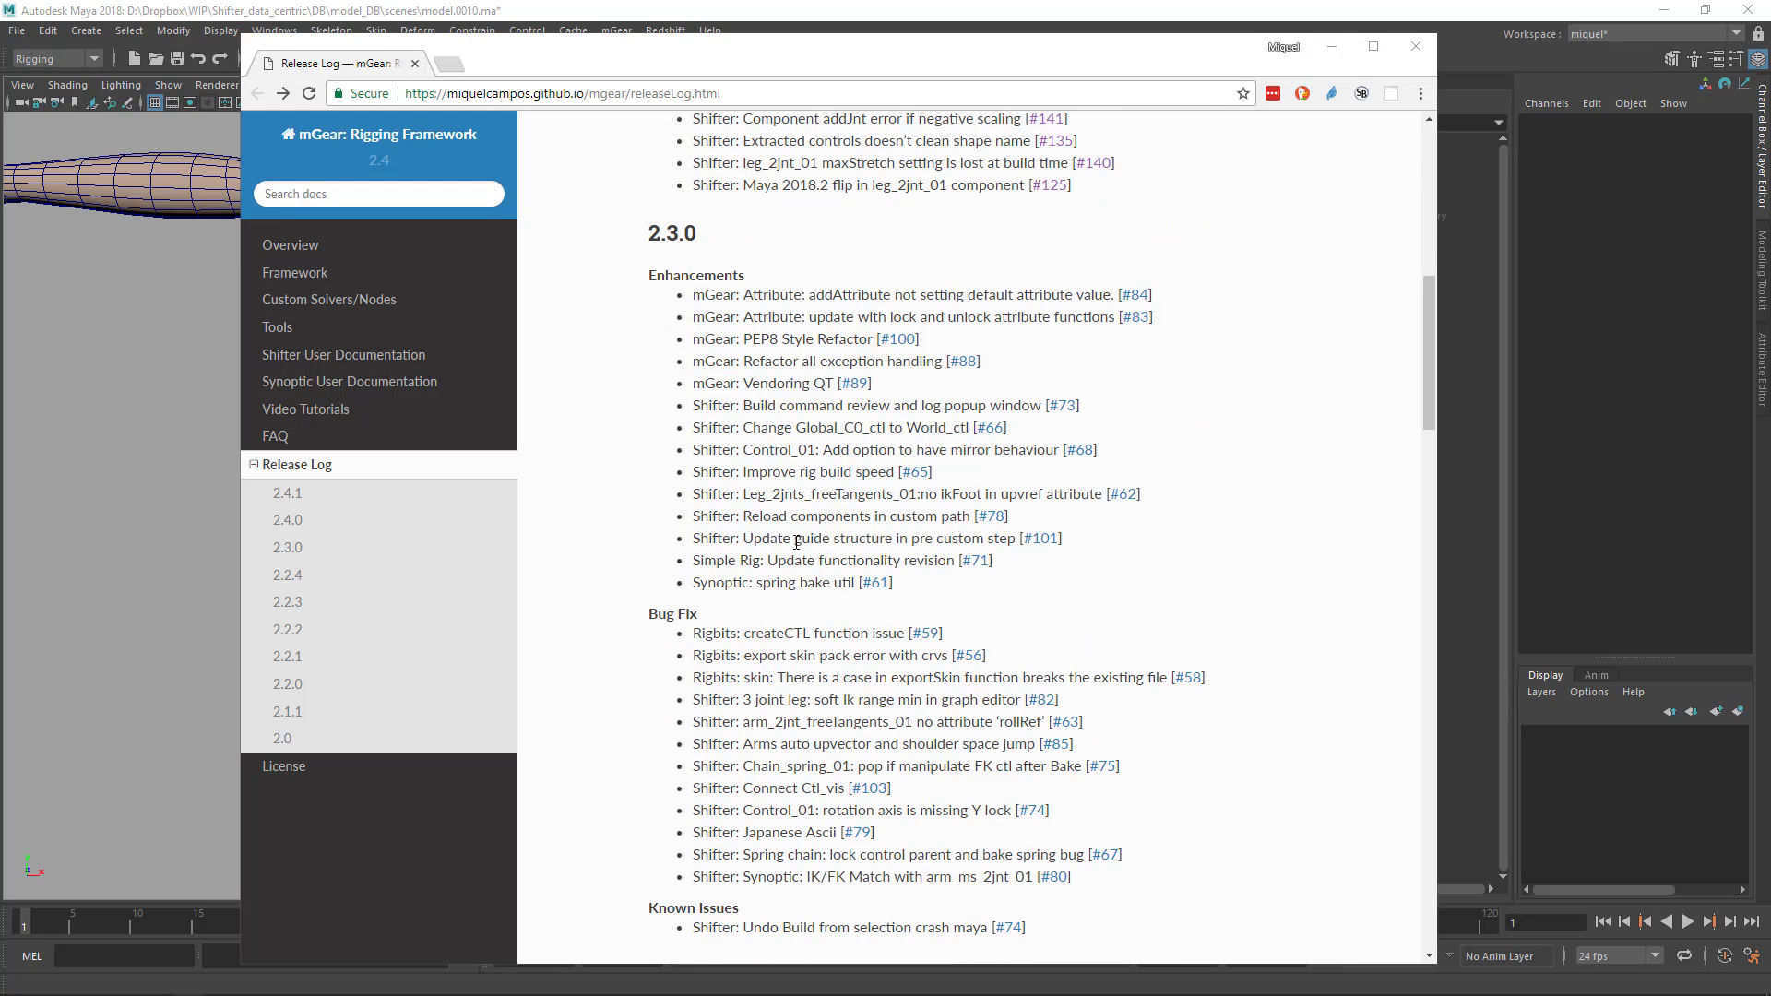
{"action": "scroll", "coordinate": [796, 541], "scroll_direction": "up", "scroll_amount": 3}
{"action": "scroll", "coordinate": [796, 415], "scroll_direction": "up", "scroll_amount": 2}
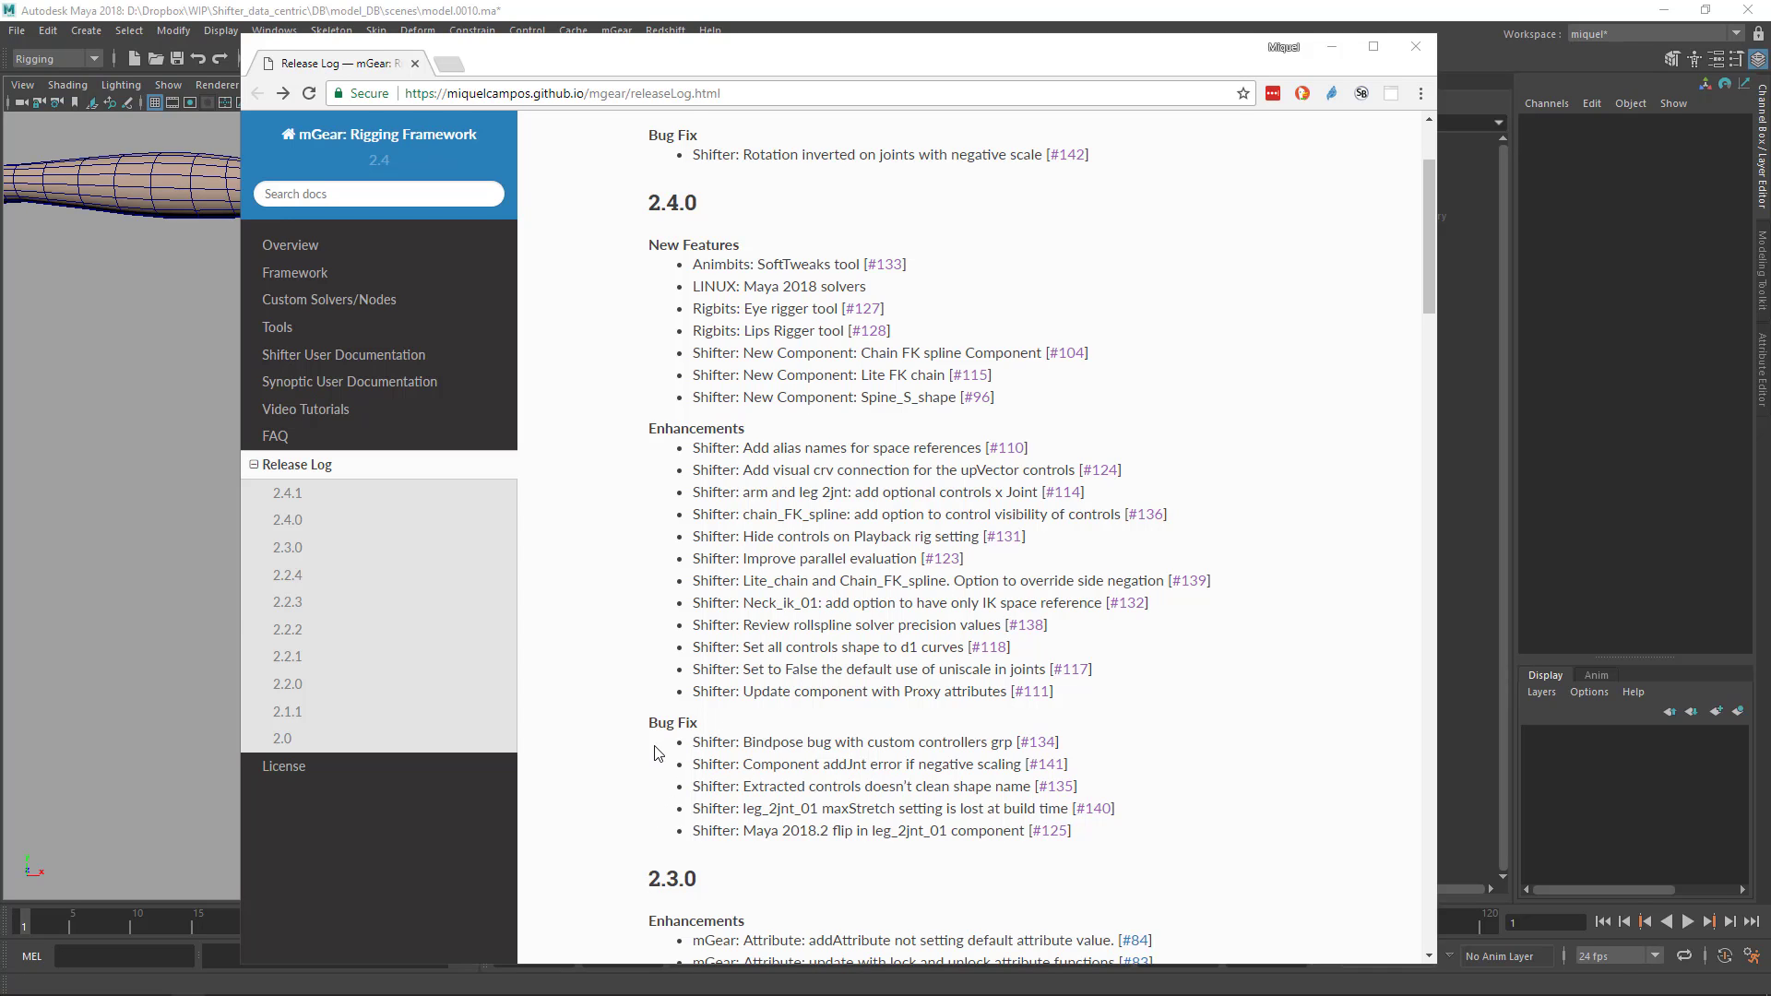
{"action": "scroll", "coordinate": [654, 755], "scroll_direction": "down", "scroll_amount": 1}
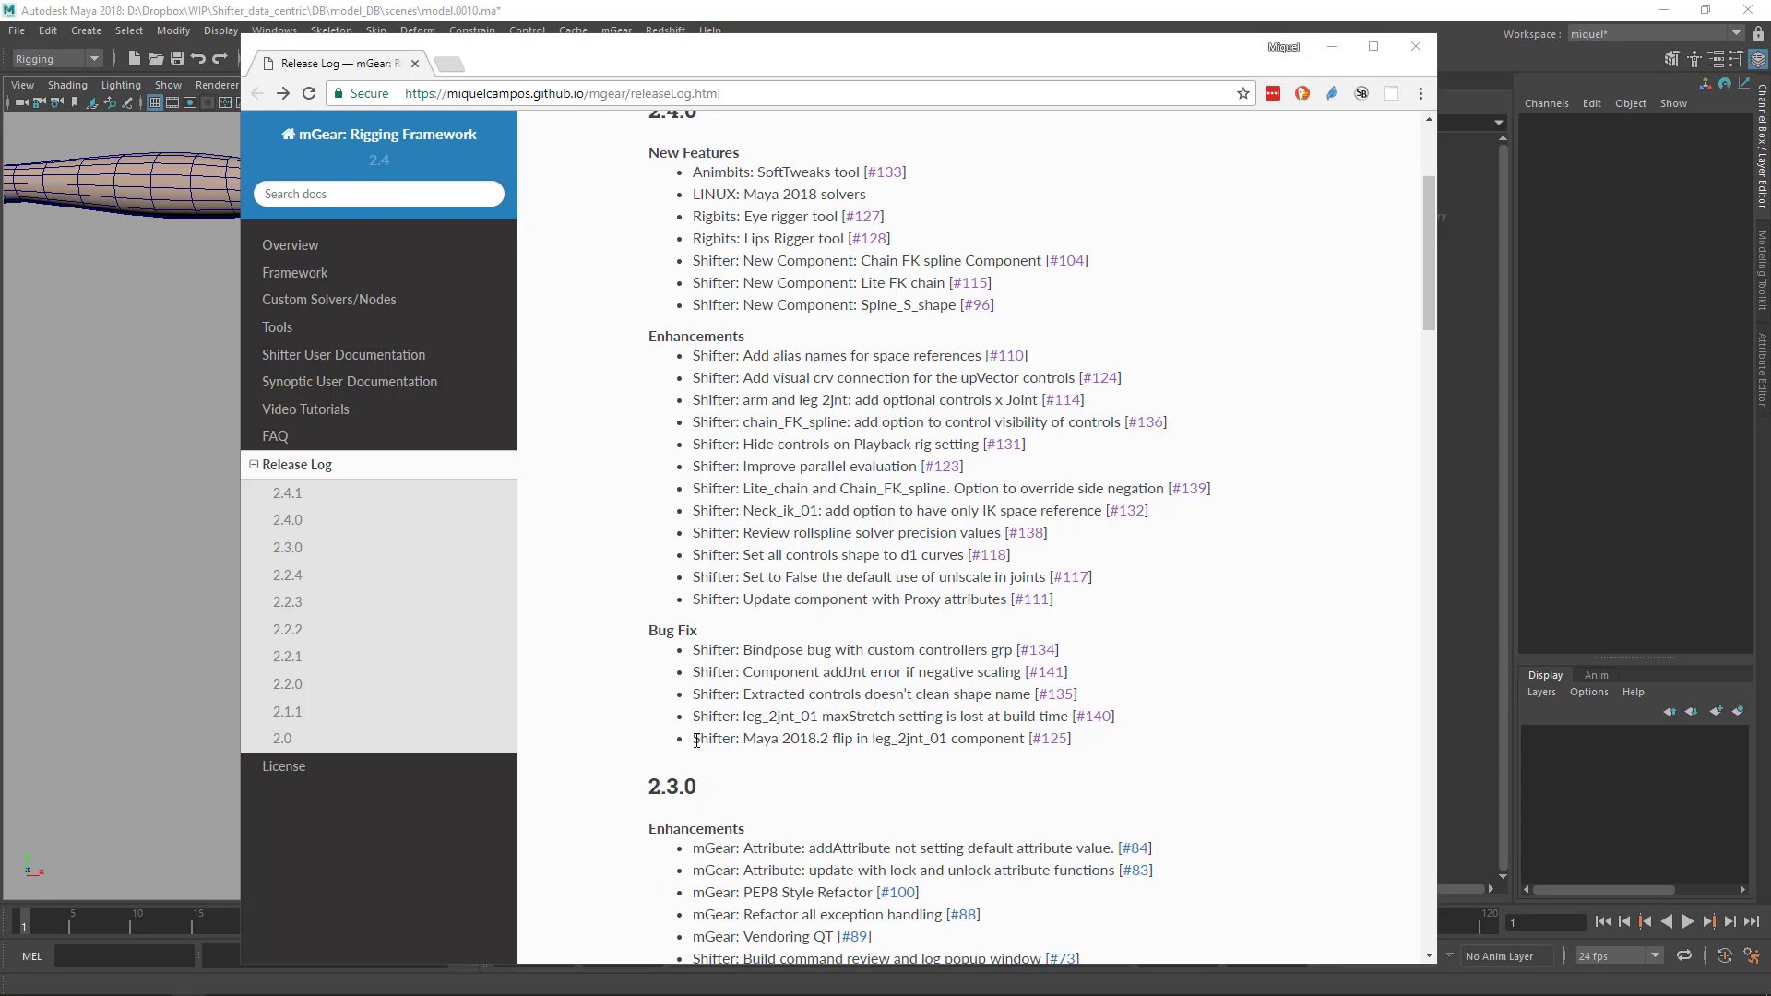
Select the 'Maya 2018.2 flip in leg_2jnt_01 component' bug-fix line, then narrow the highlight to 'Maya 2018'
{"action": "left_click_drag", "start_coordinate": [696, 739], "coordinate": [1036, 754]}
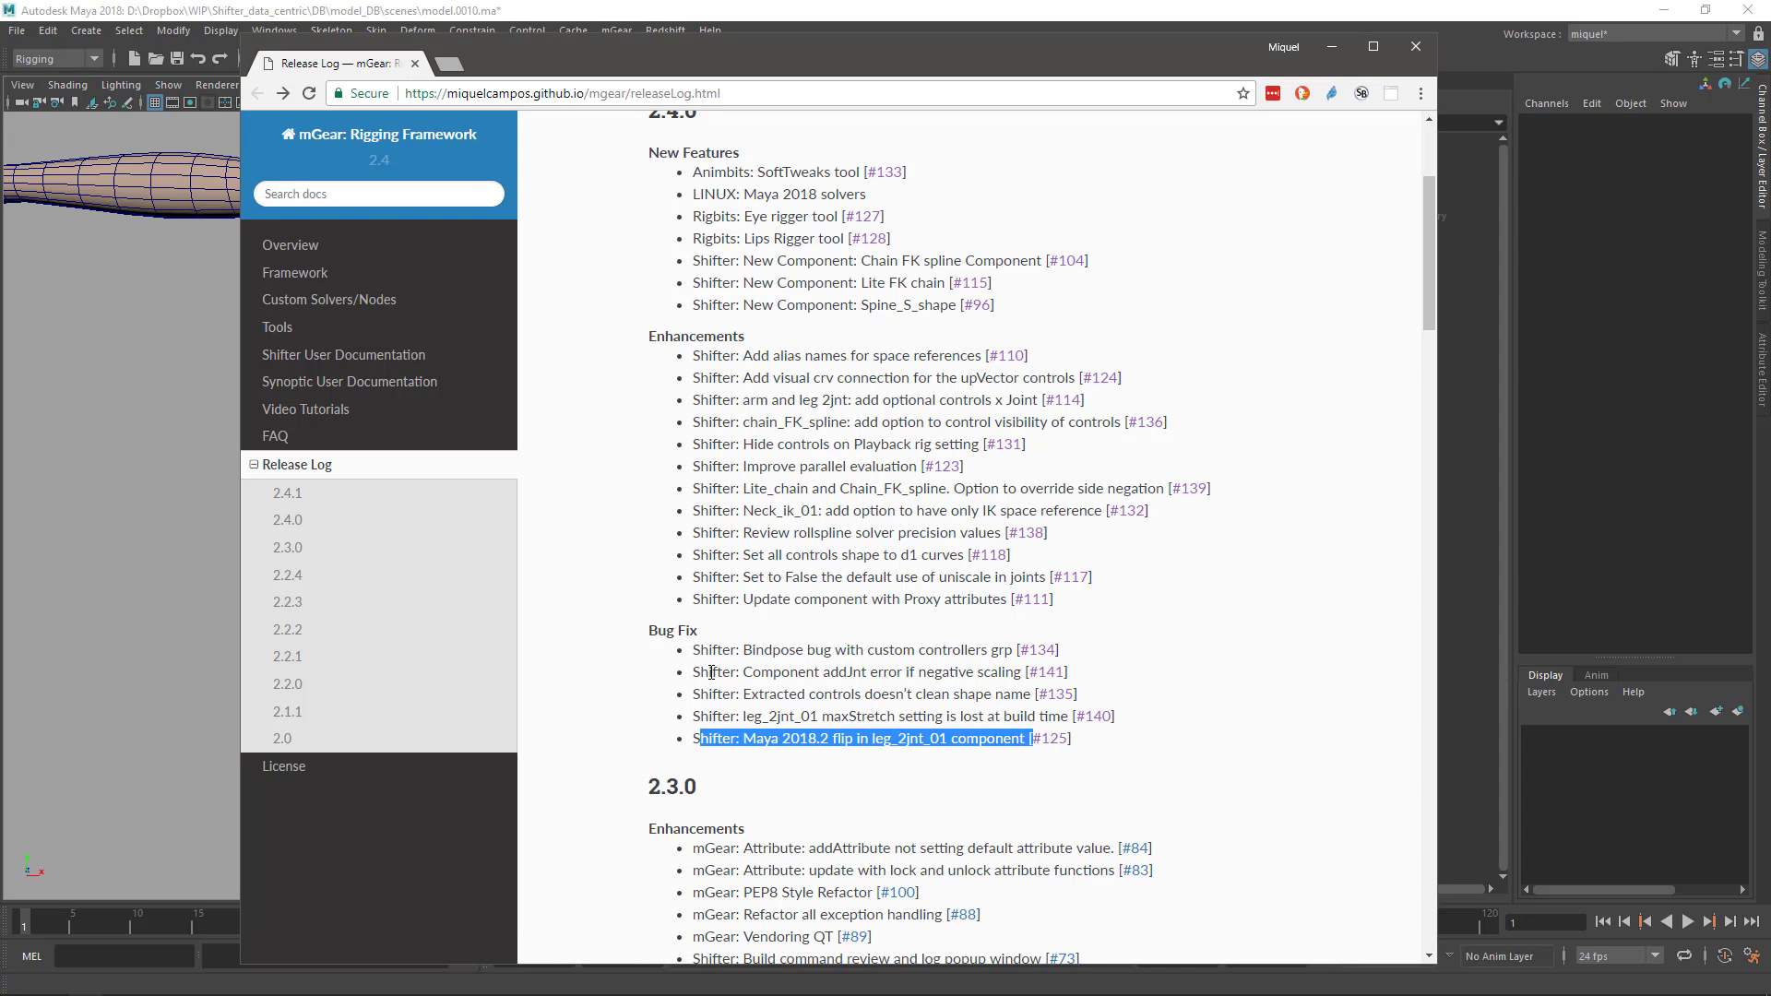
{"action": "double_click", "coordinate": [694, 740]}
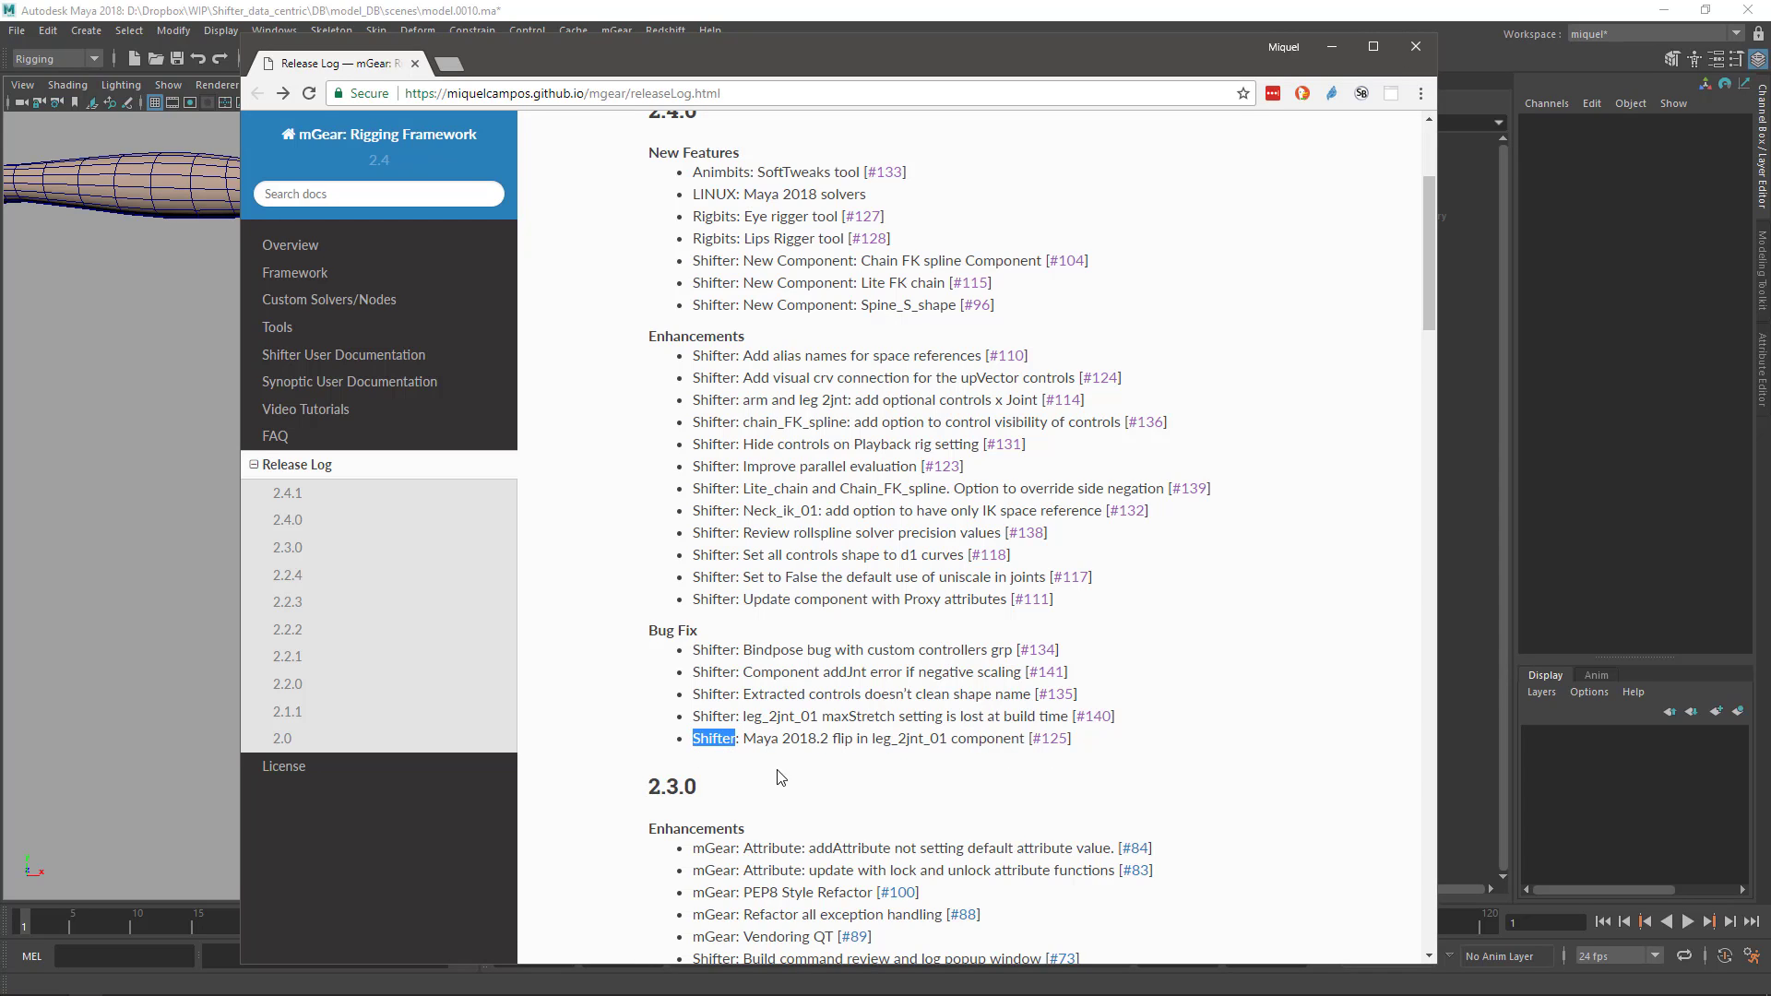
{"action": "left_click_drag", "start_coordinate": [744, 738], "coordinate": [823, 741]}
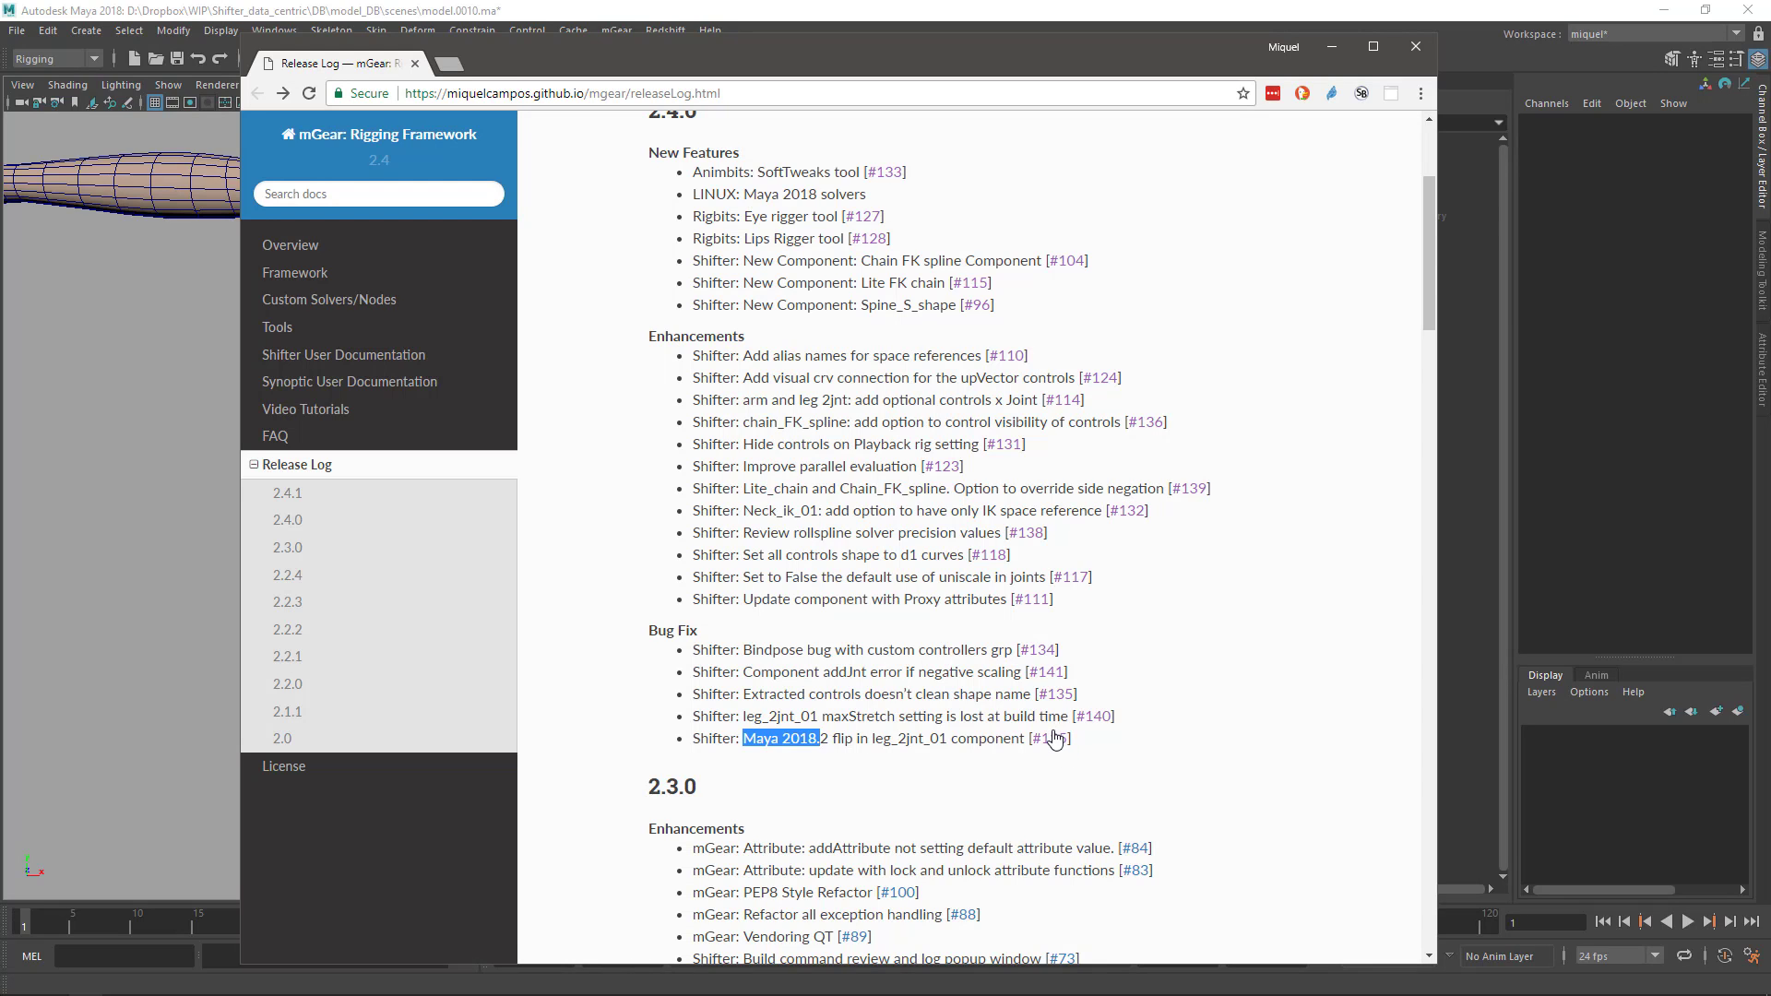
{"action": "scroll", "coordinate": [1103, 692], "scroll_direction": "up", "scroll_amount": 2}
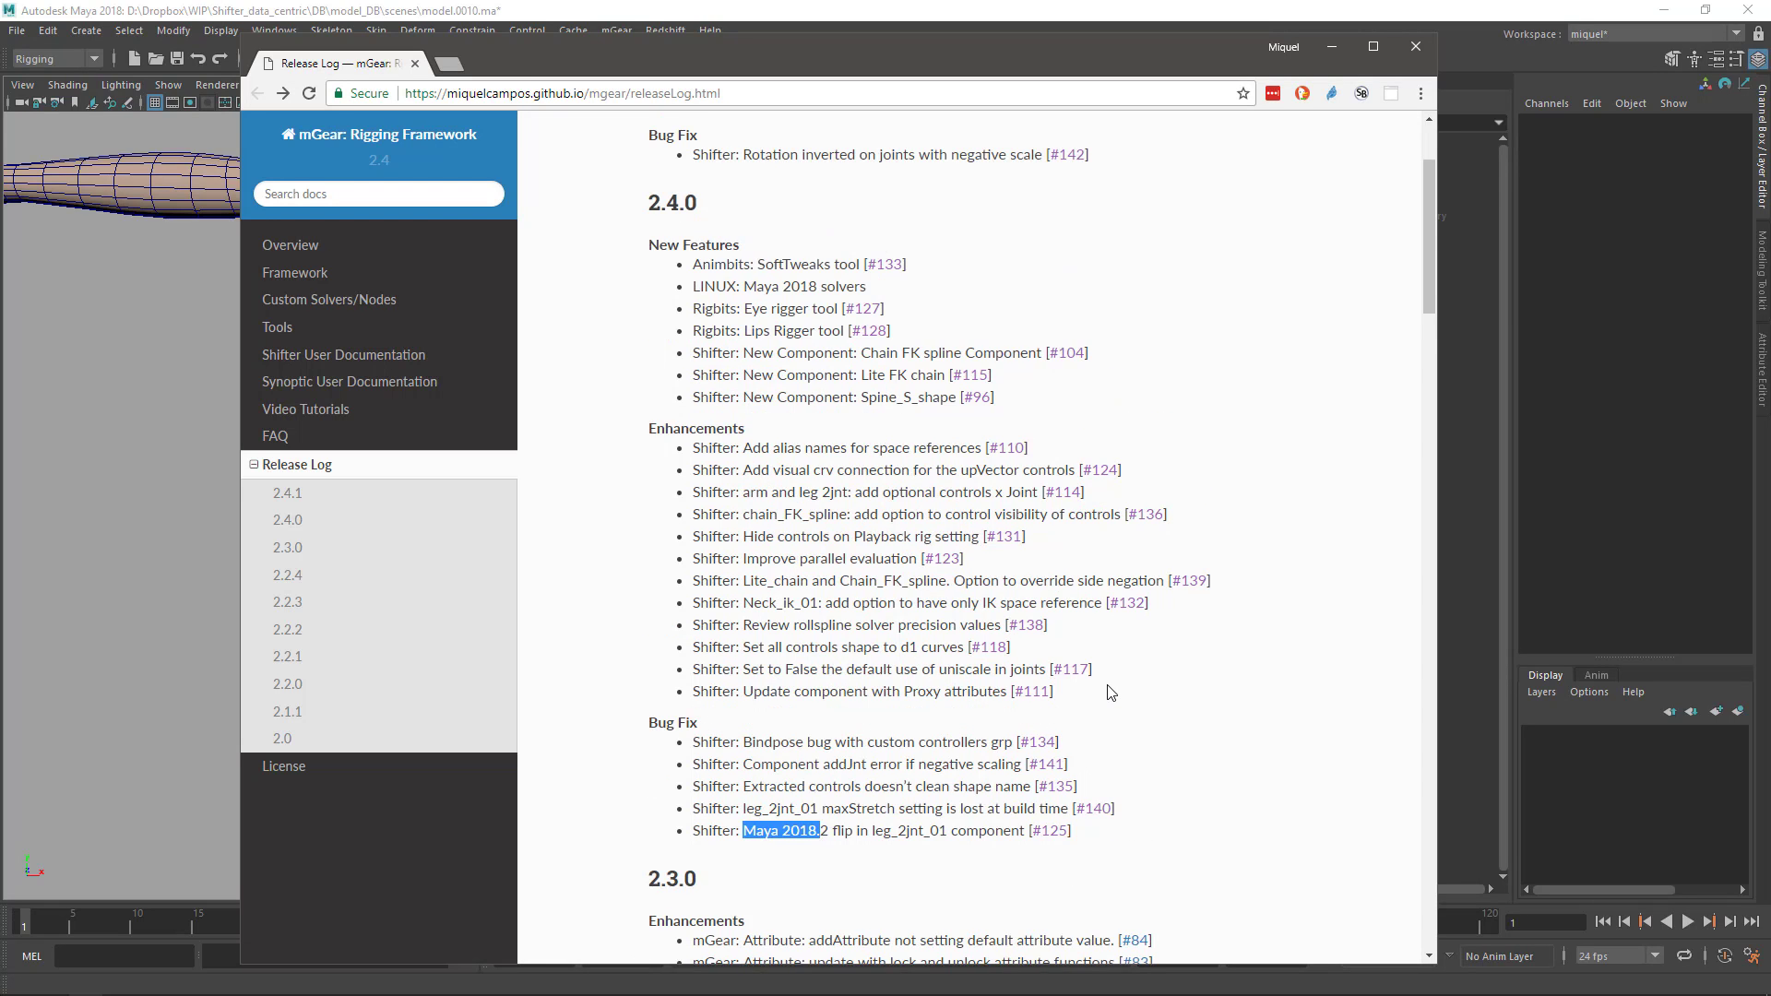